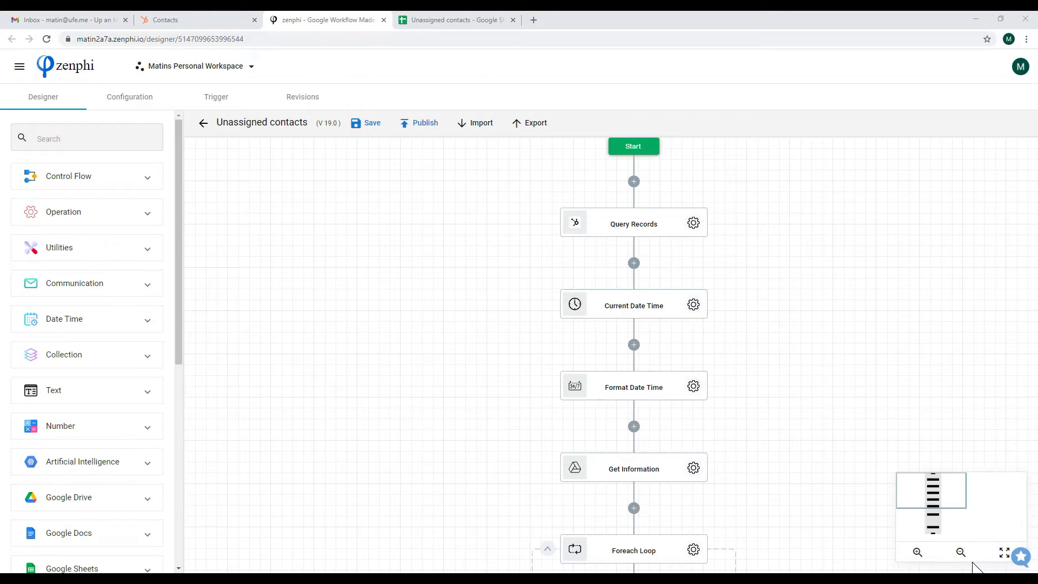
Review the contact owners in HubSpot and the column headers in the Unassigned contacts Google Sheet, and return to zenphi
left_click(200, 24)
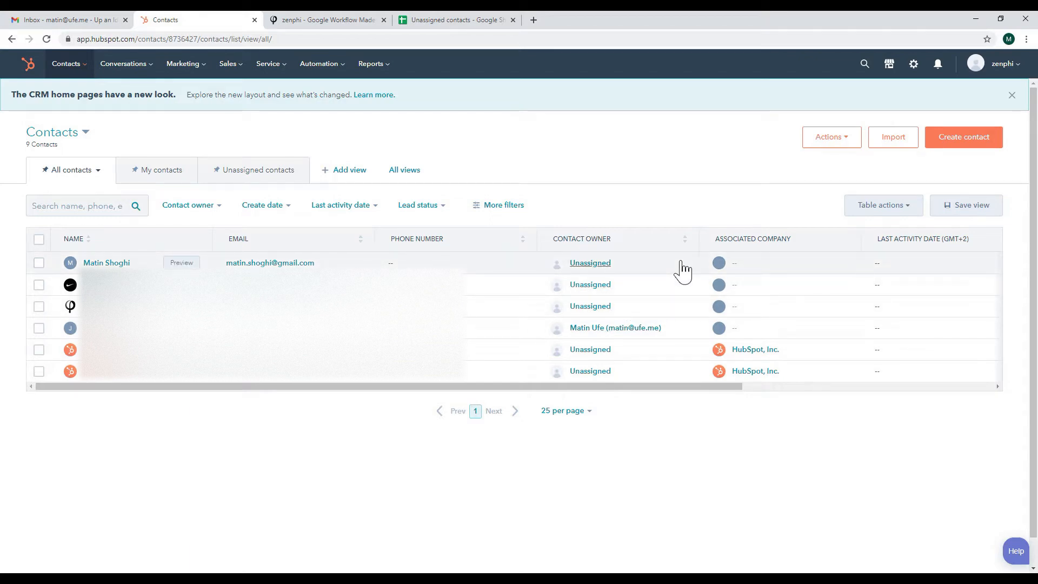
left_click(466, 20)
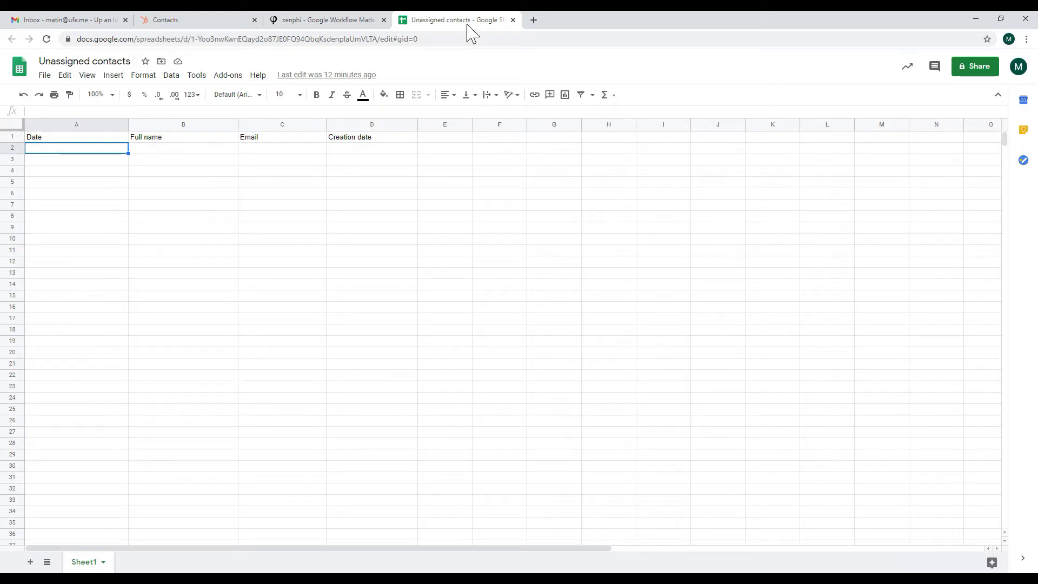
left_click(363, 23)
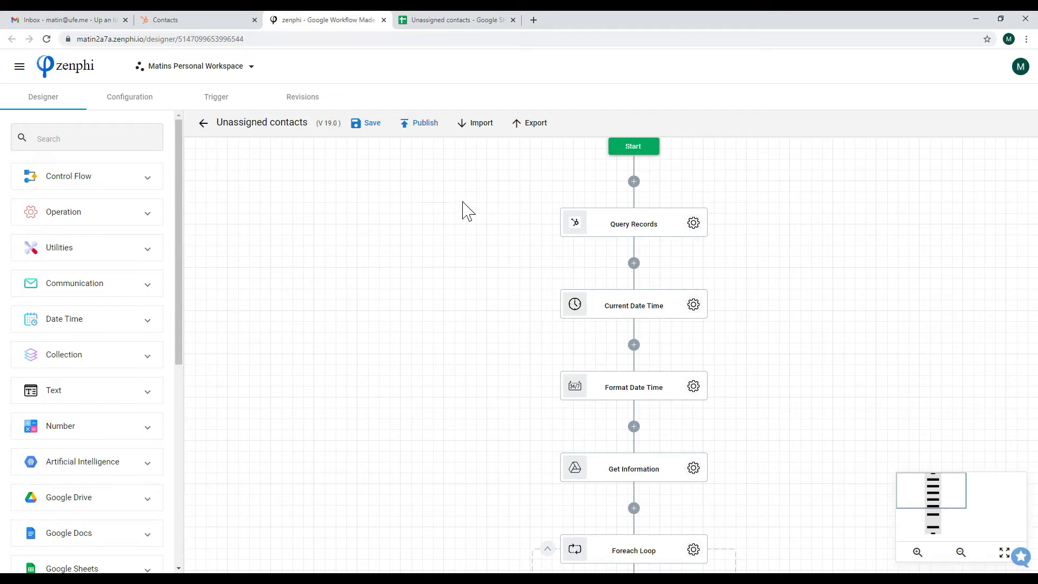
Examine the Query Records action's HubSpot settings and its condition filter, leaving both unchanged
left_click(694, 223)
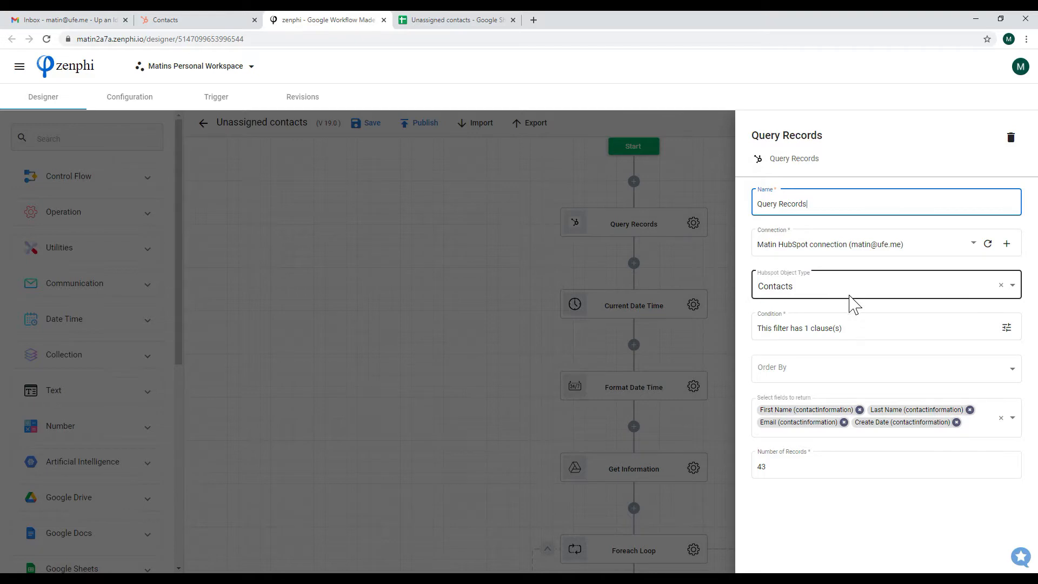
left_click(1004, 333)
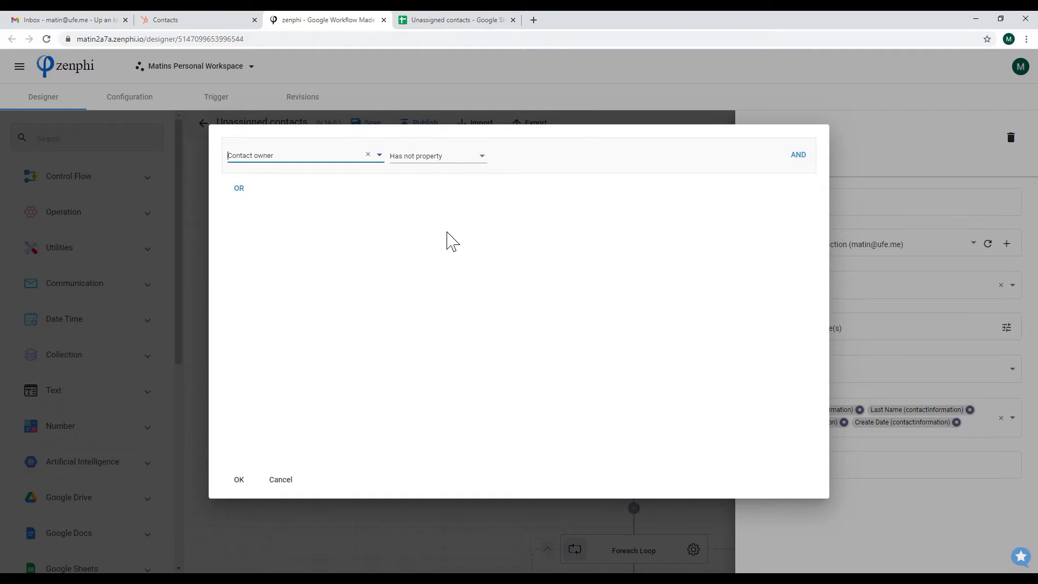
left_click(280, 479)
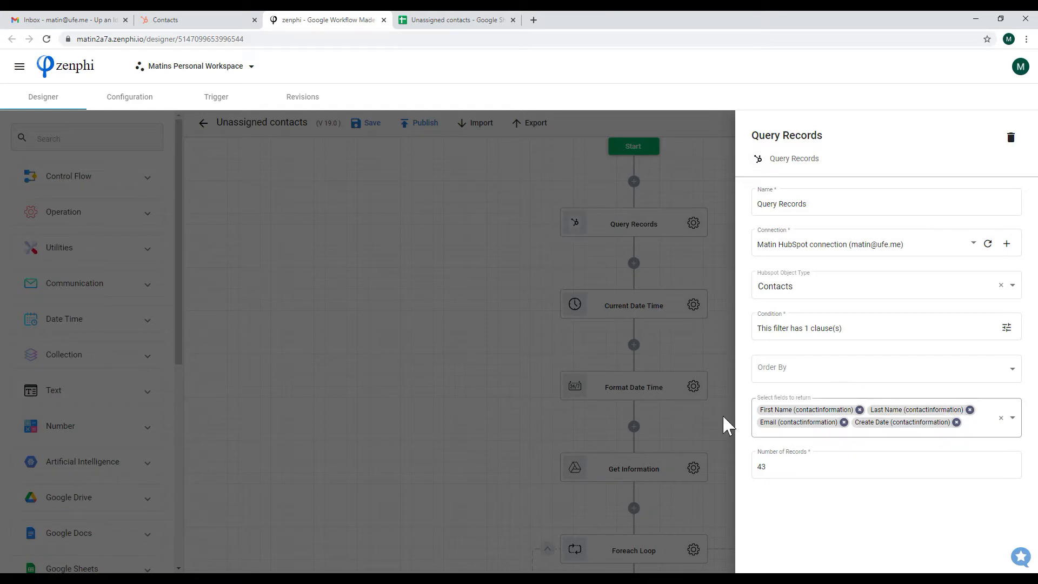
left_click(705, 428)
Examine the date format in the Format Date Time action and the chosen file in the Get Information action
left_click_drag(780, 406, 711, 322)
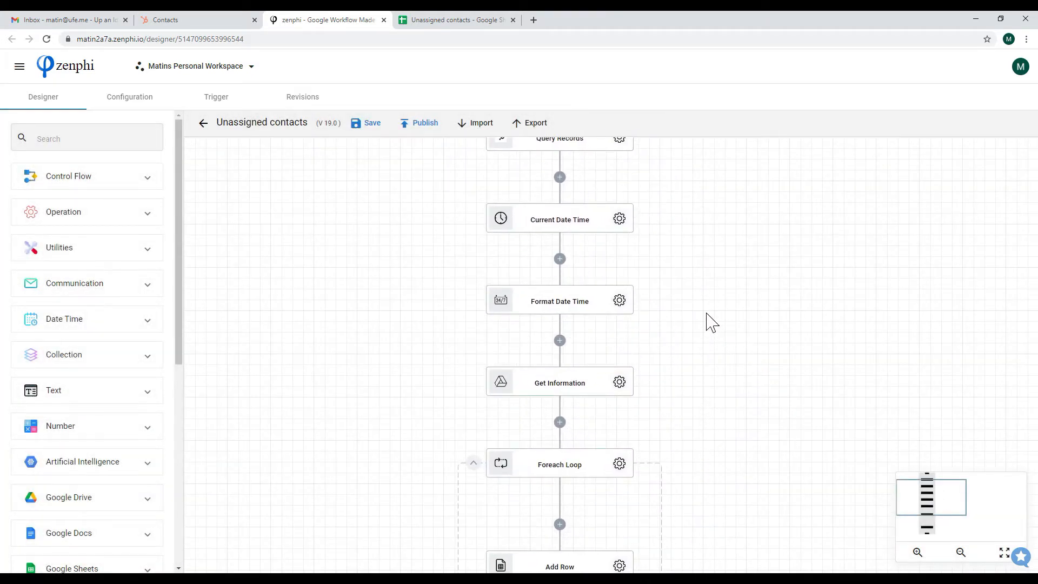
left_click(620, 301)
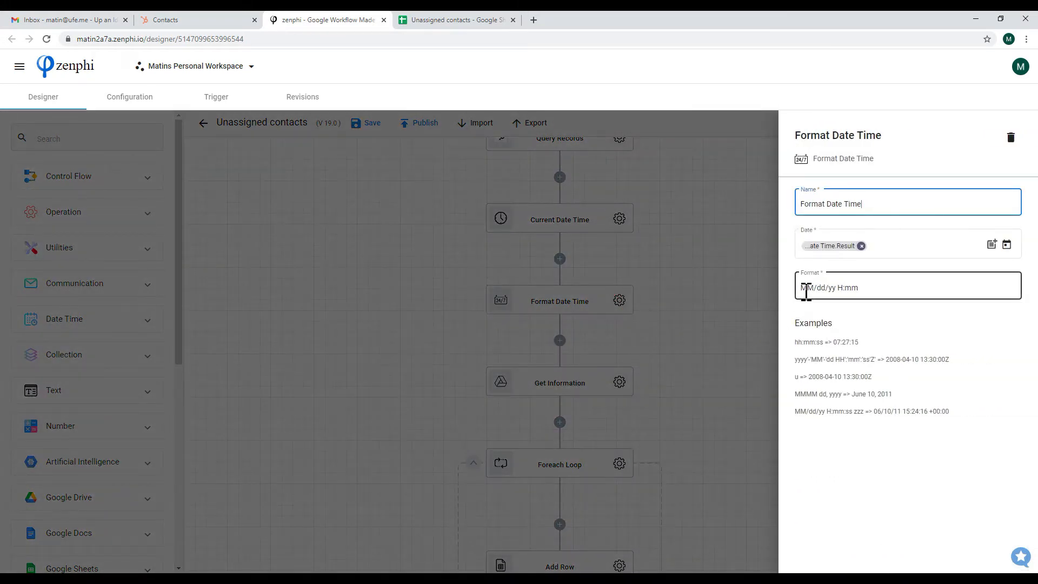
left_click(730, 335)
left_click_drag(682, 428, 715, 263)
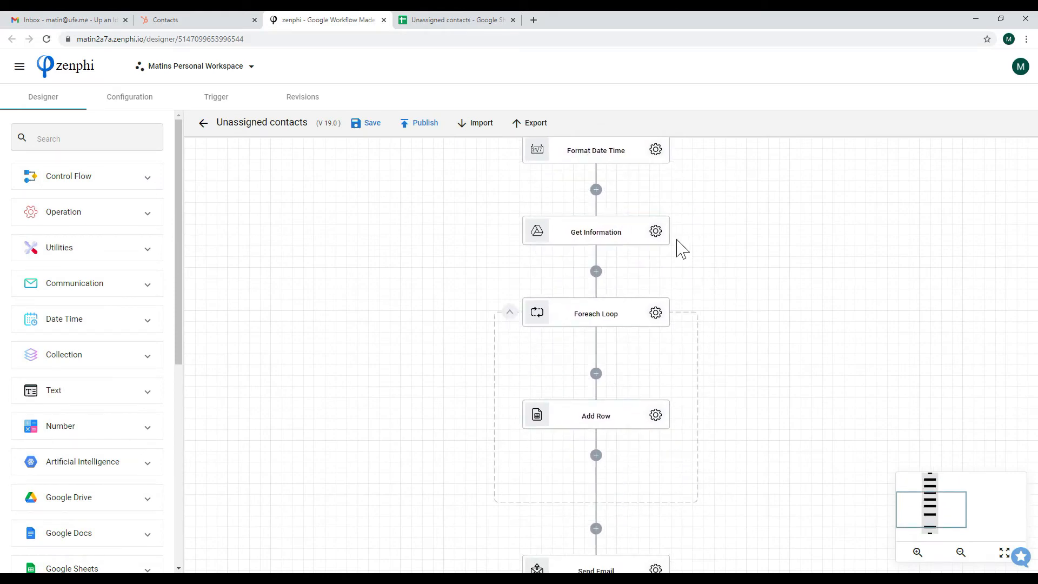
left_click(656, 232)
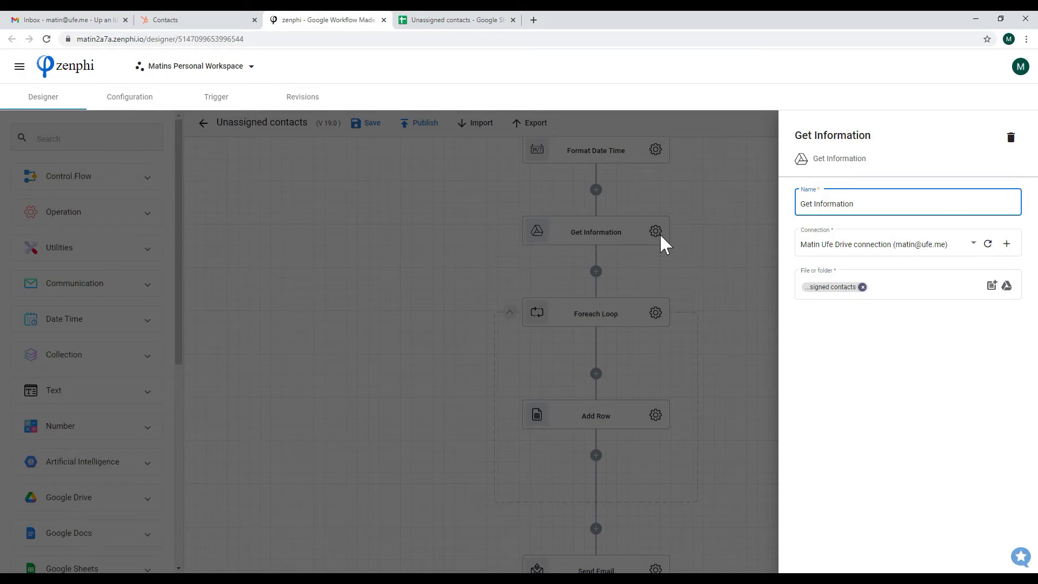
left_click(747, 298)
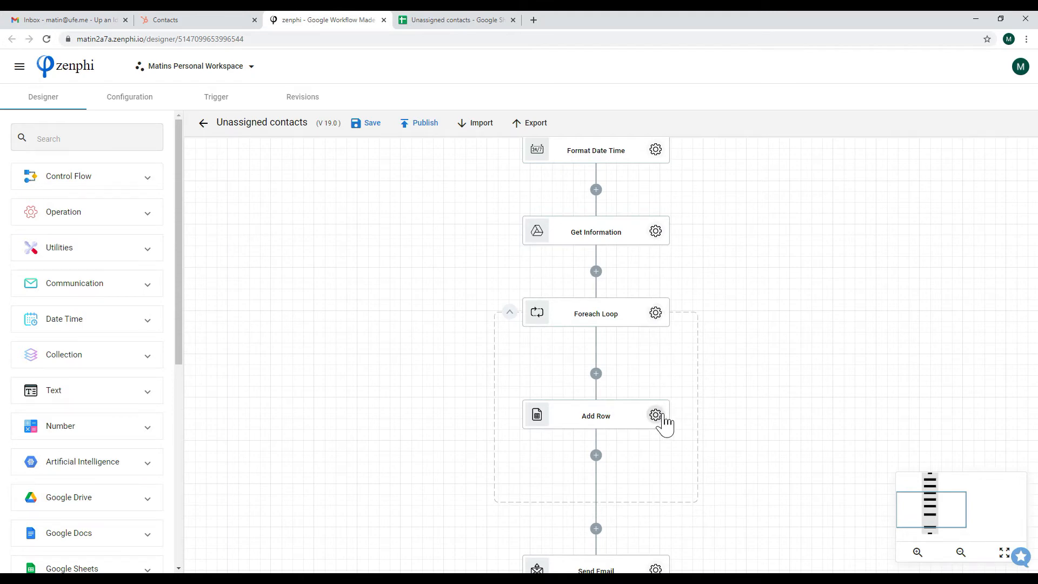
Check which collection the Foreach Loop action iterates over
left_click(657, 317)
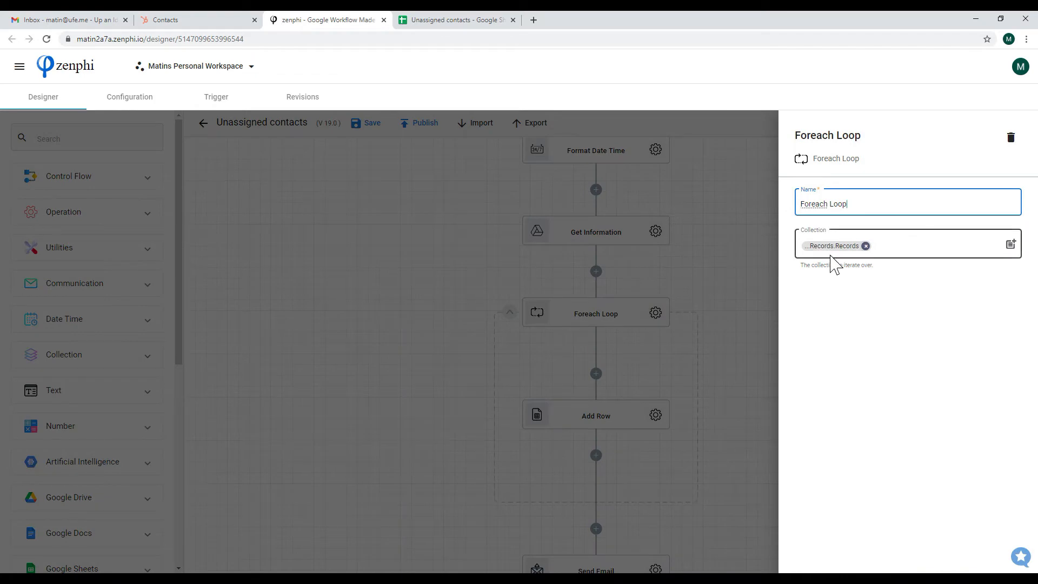
mouse_move(836, 251)
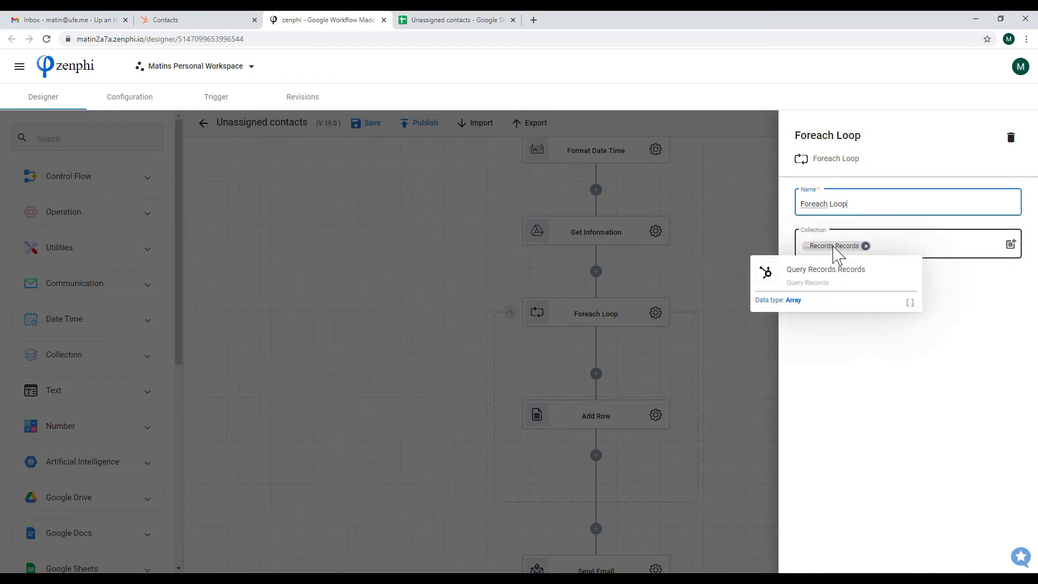
left_click(718, 383)
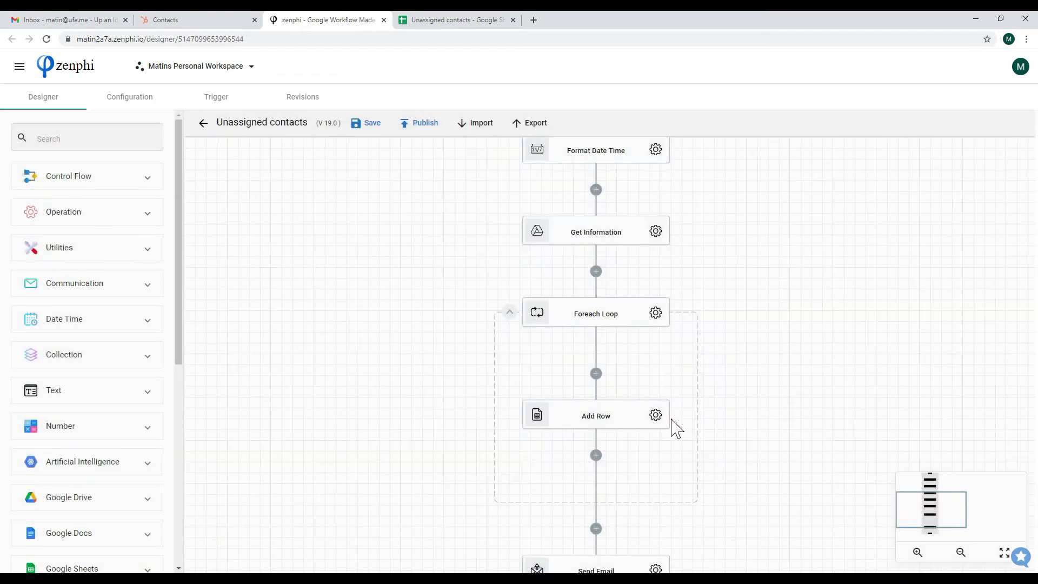
Load the header names of Sheet1 into the column mapping of the Add Row action
left_click(656, 415)
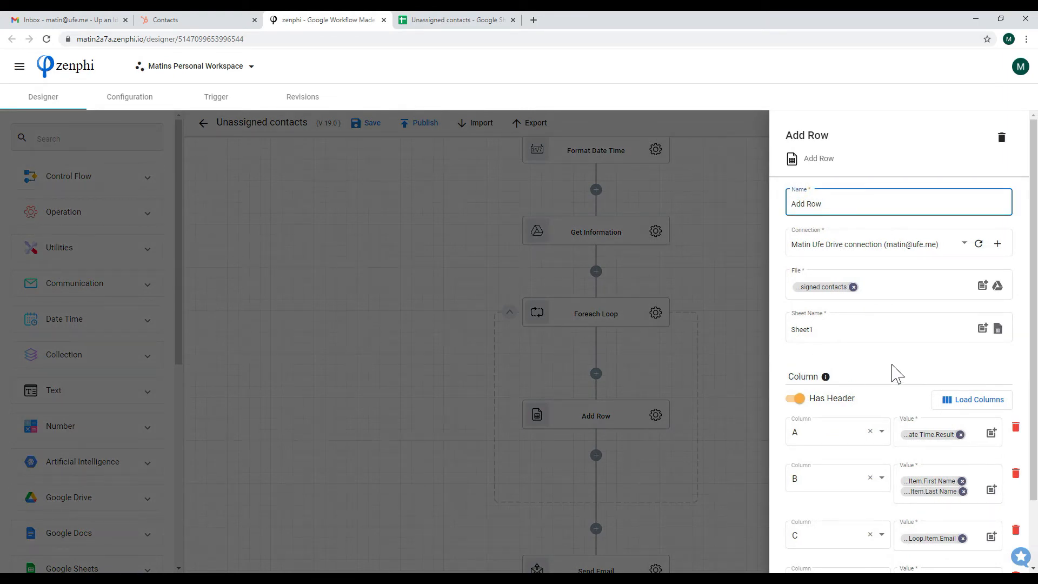
scroll(902, 381, "down", 2)
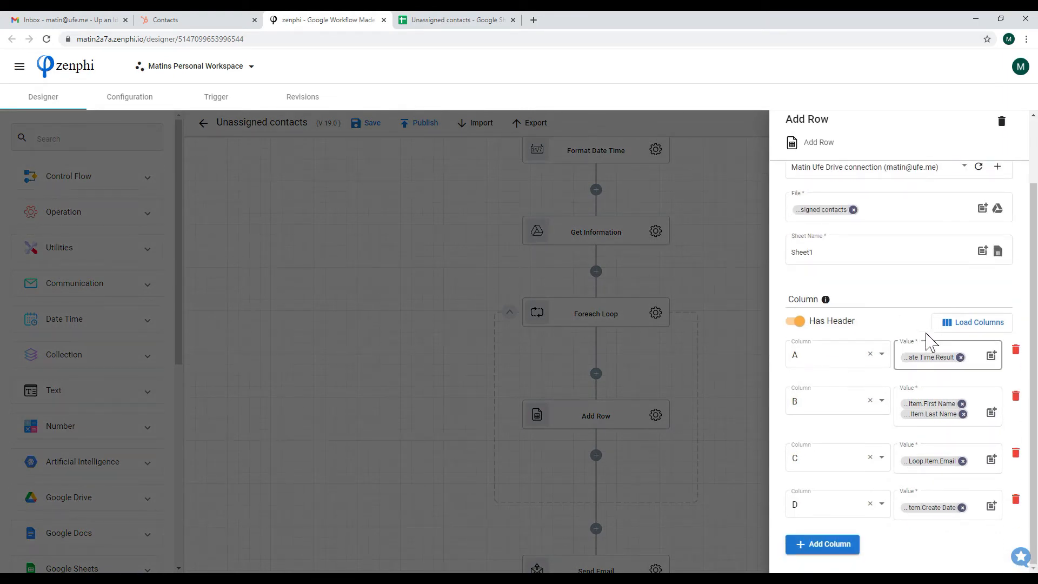
left_click(964, 324)
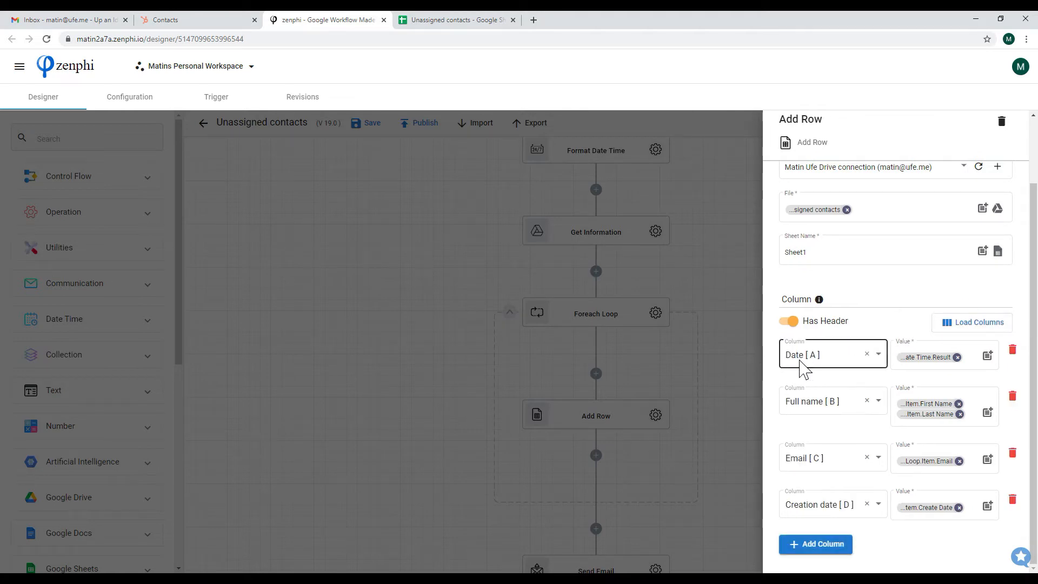
Compare the Add Row column mapping with the headers in the Google Sheet and inspect the value mapped to each column
left_click(448, 23)
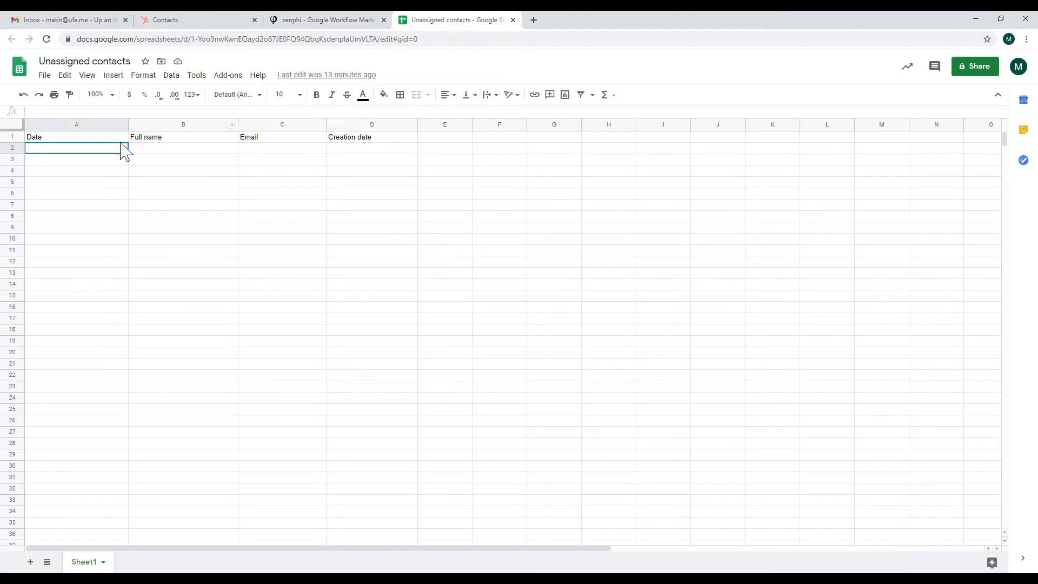
left_click(316, 21)
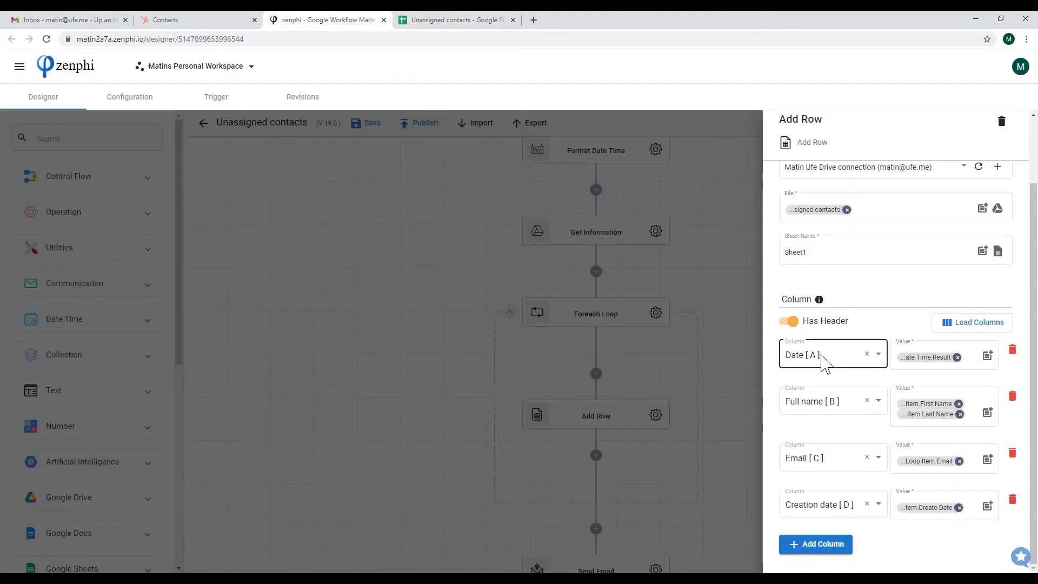
mouse_move(914, 369)
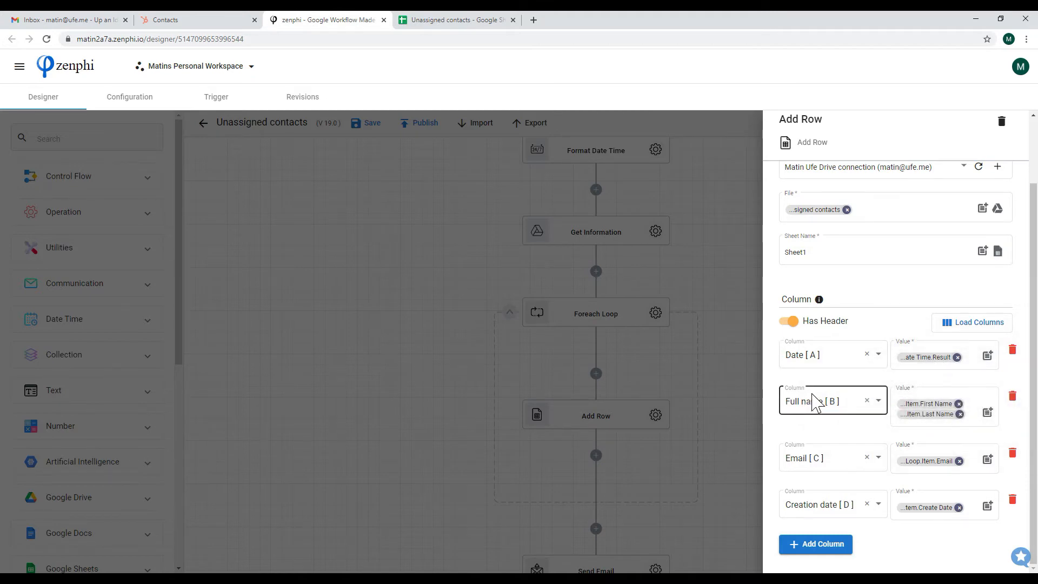
mouse_move(935, 414)
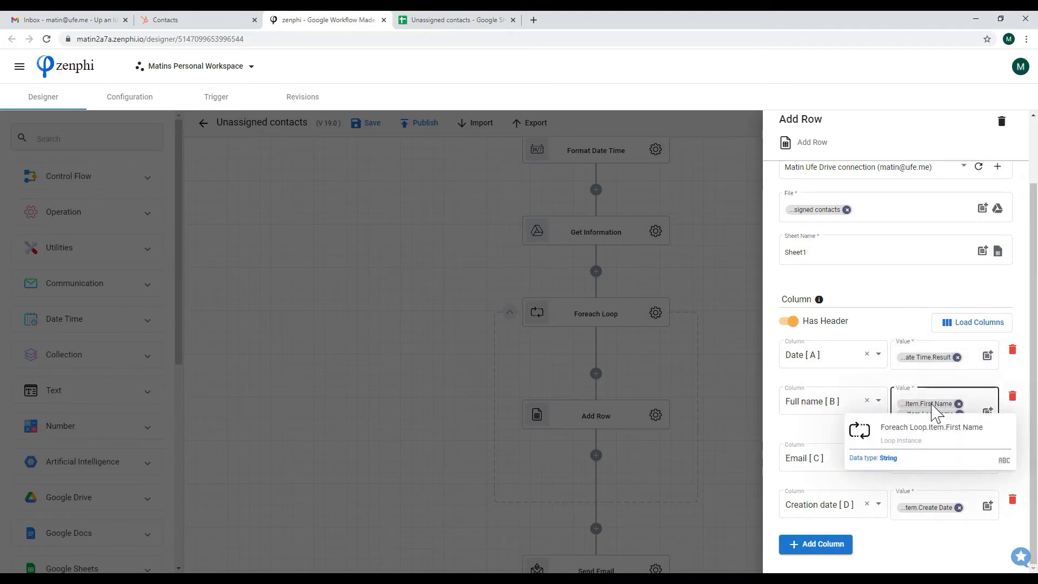
left_click(973, 399)
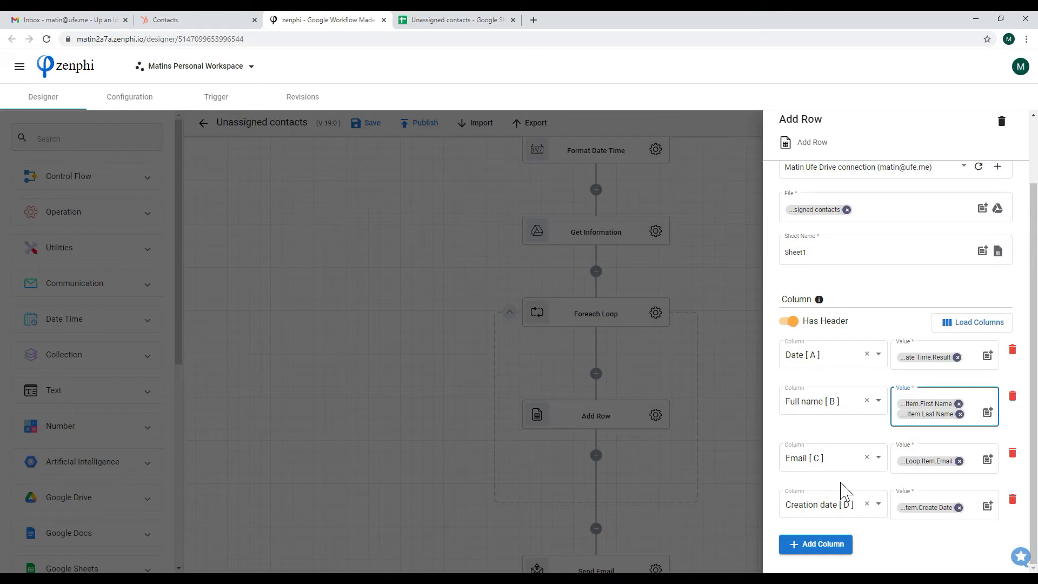
left_click(724, 502)
Review the recipients, subject and HTML body of the Send Email action at the end of the flow
left_click_drag(765, 502, 776, 329)
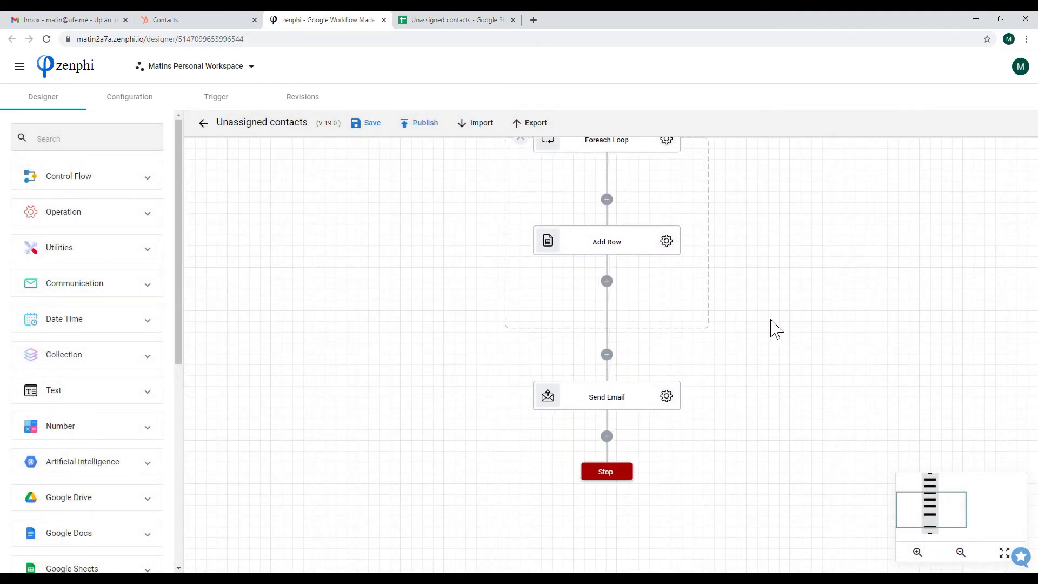
left_click(666, 397)
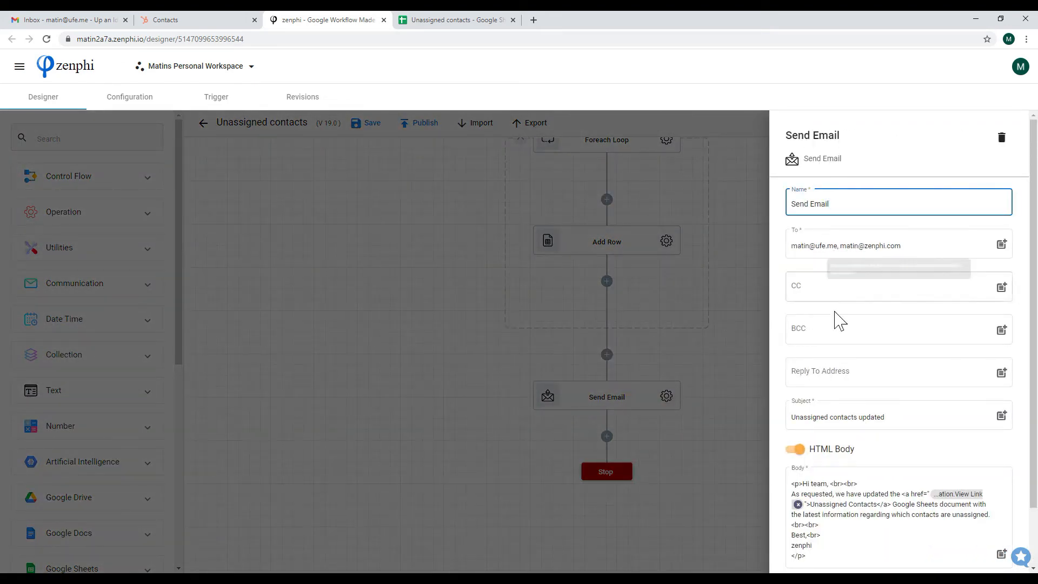
scroll(835, 416, "down", 1)
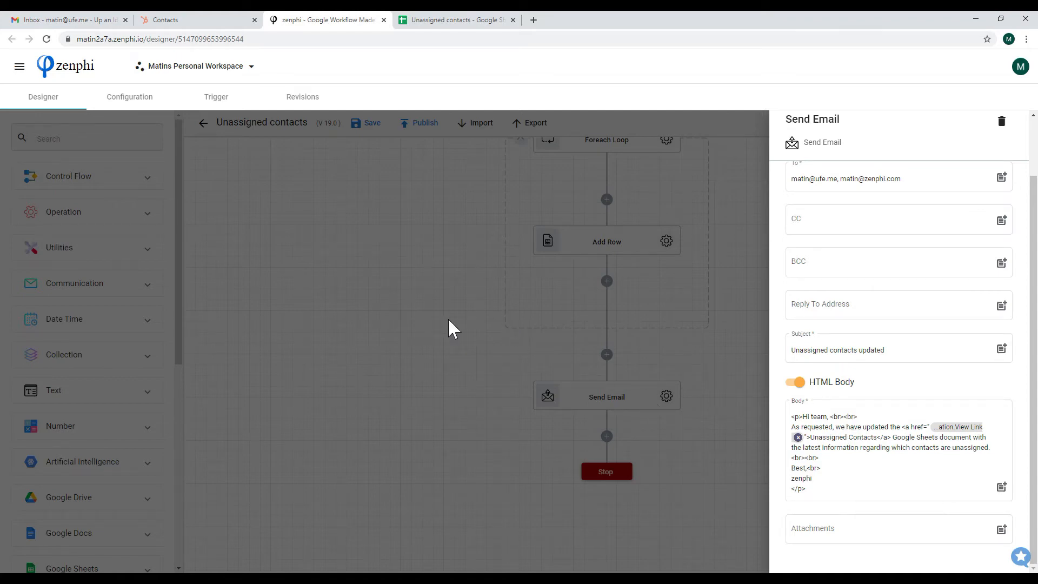
left_click(432, 326)
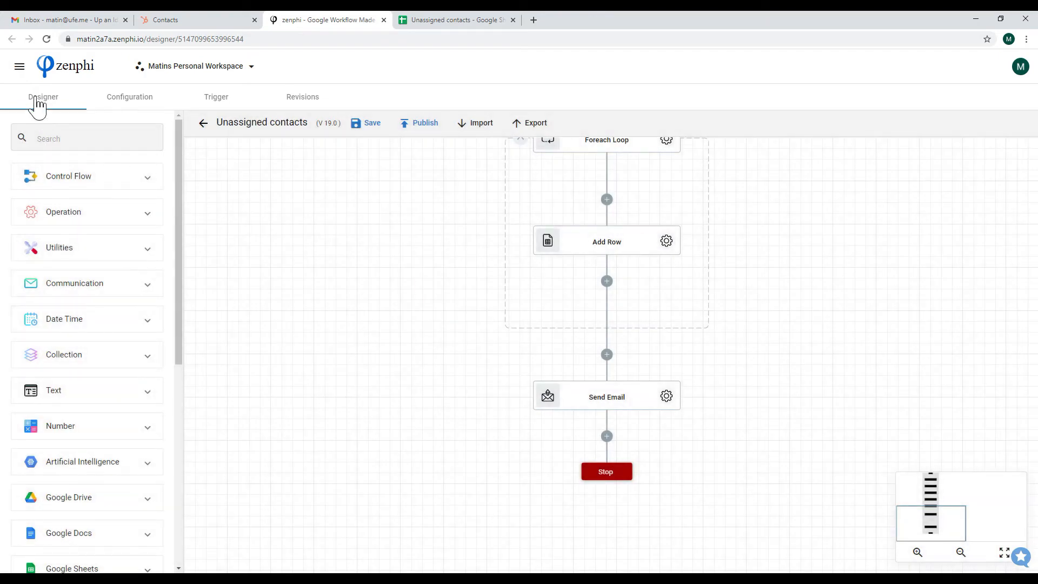
Manually start the Unassigned contacts flow from the list of flows
left_click(20, 66)
left_click(72, 179)
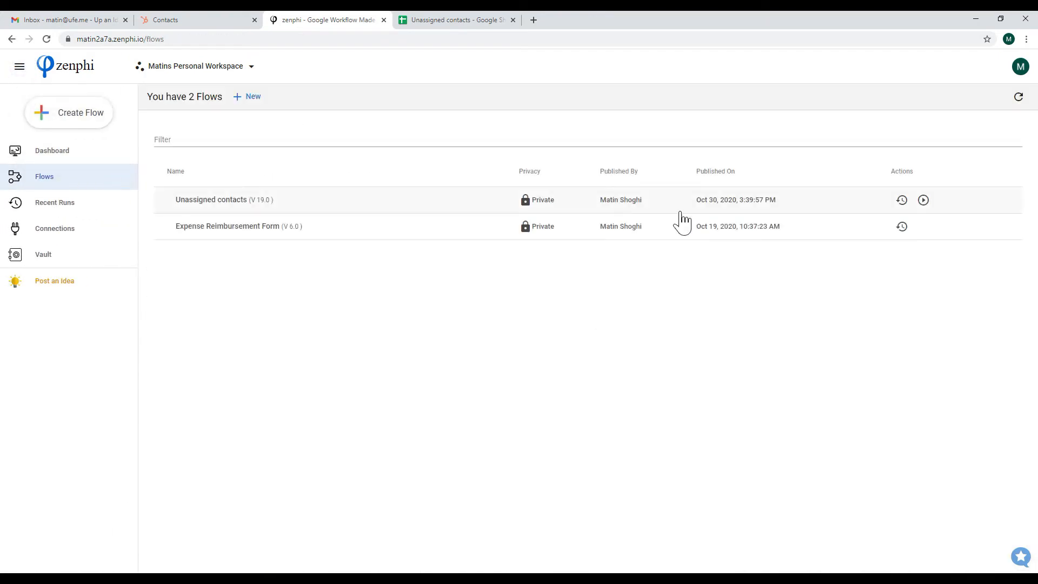
left_click(923, 200)
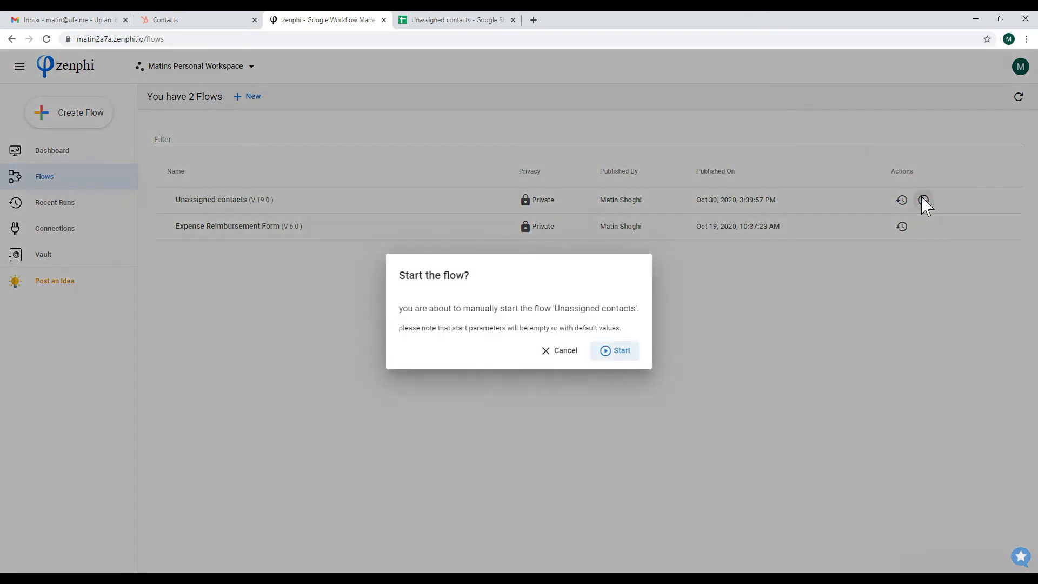
left_click(622, 353)
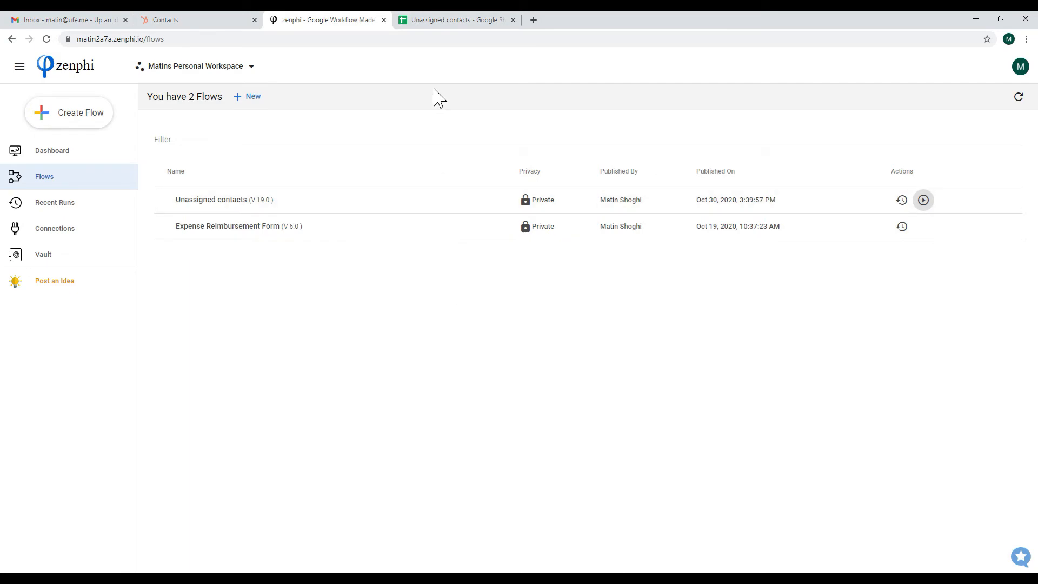
Open the latest Unassigned contacts run and refresh its details after checking the Google Sheet for new rows
left_click(95, 201)
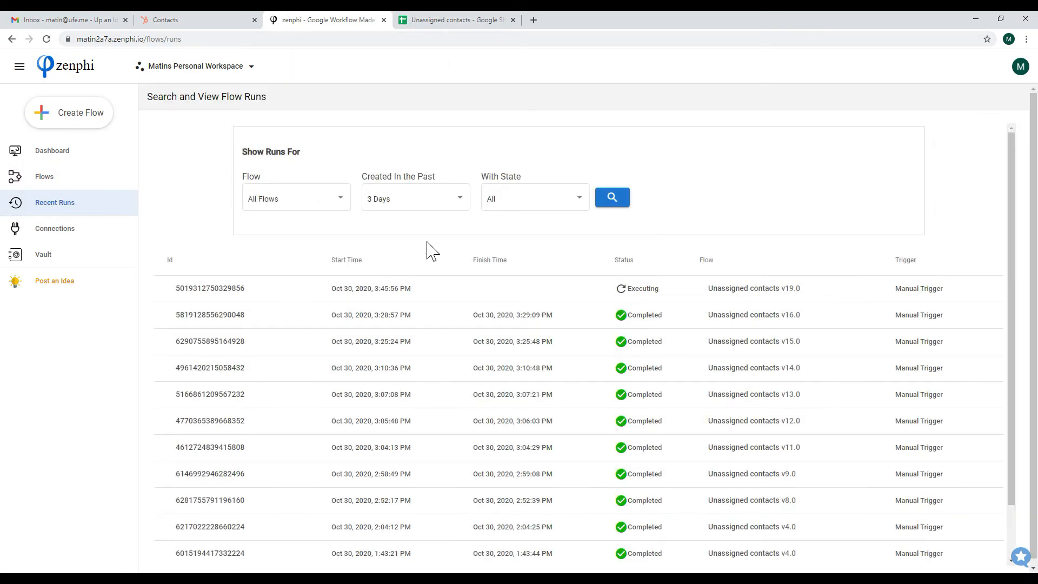
left_click(223, 290)
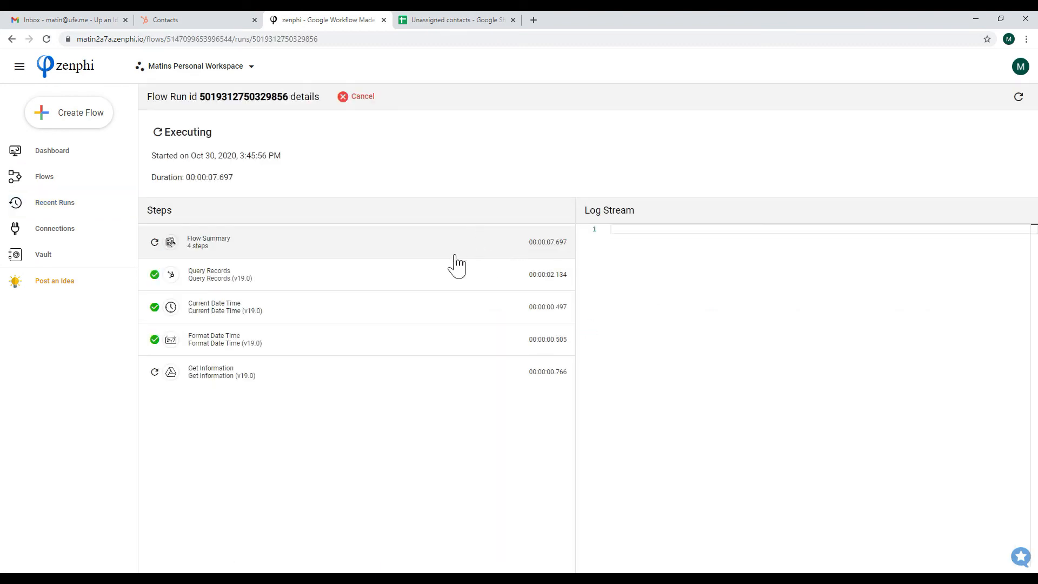
left_click(431, 26)
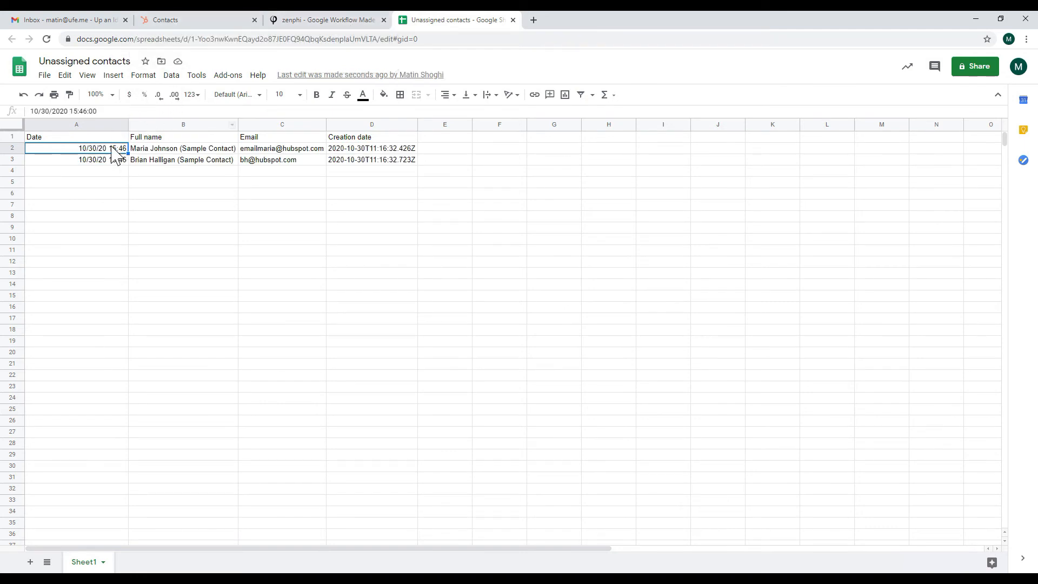
left_click(312, 22)
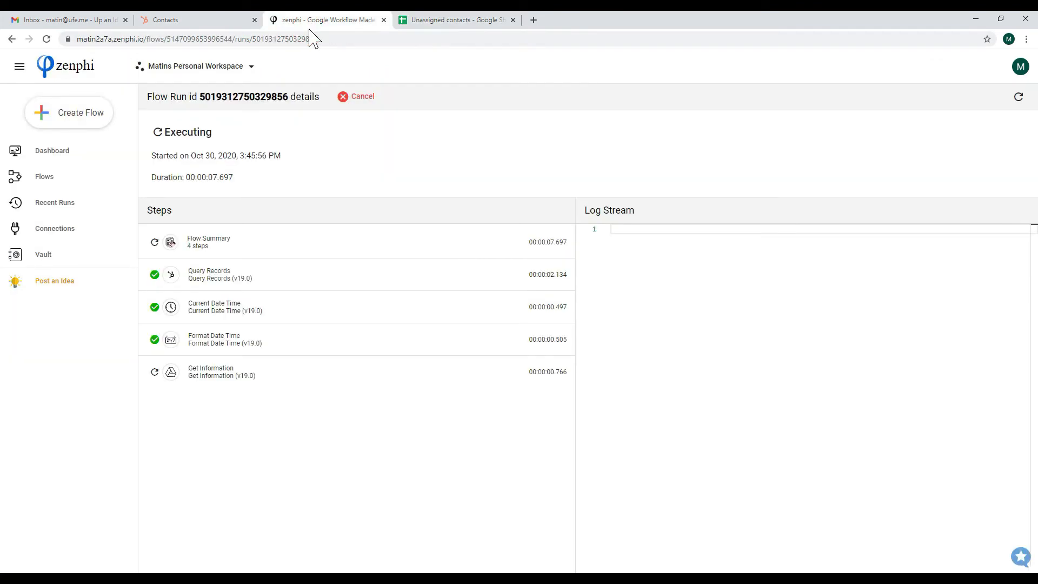
left_click(1018, 97)
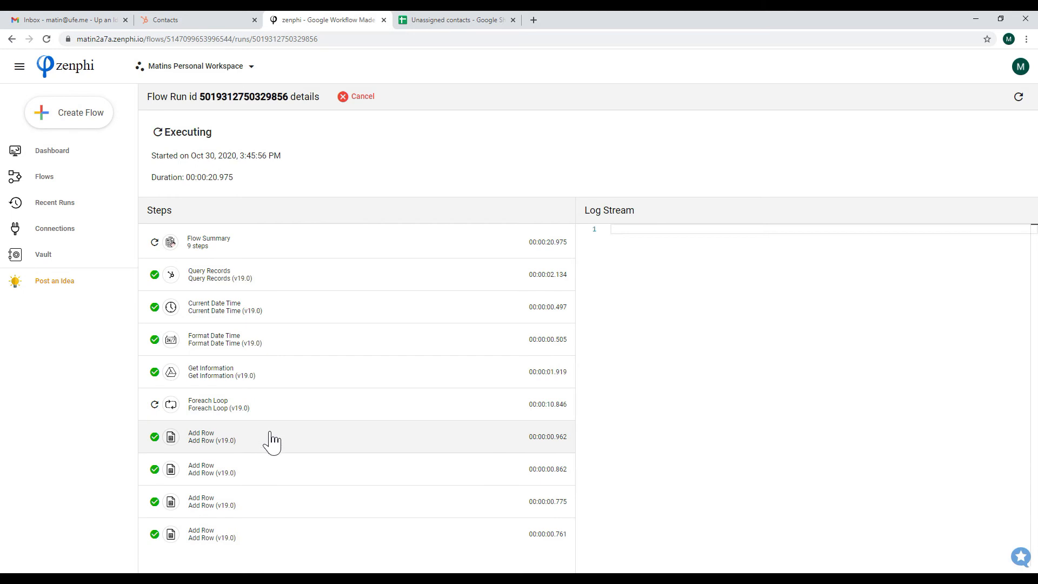
Check the rows added to the Google Sheet and open the "Unassigned contacts updated" email in Gmail
left_click(201, 21)
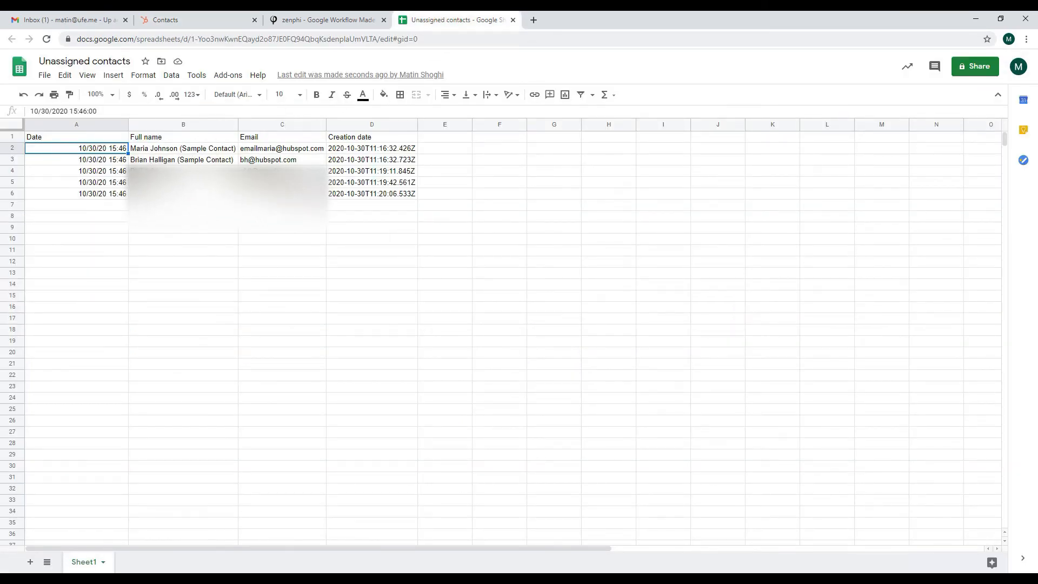
left_click(62, 20)
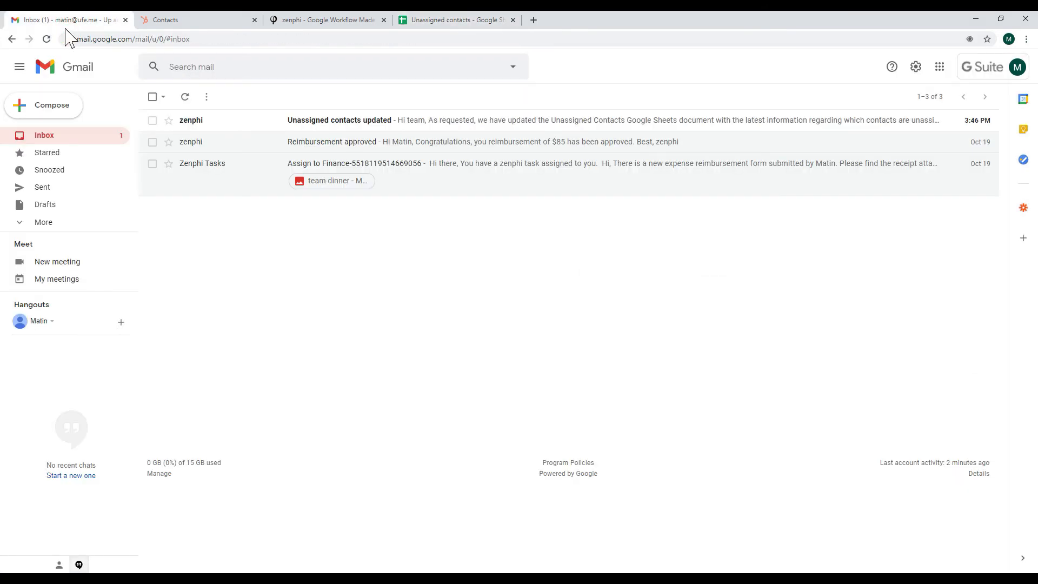
left_click(342, 121)
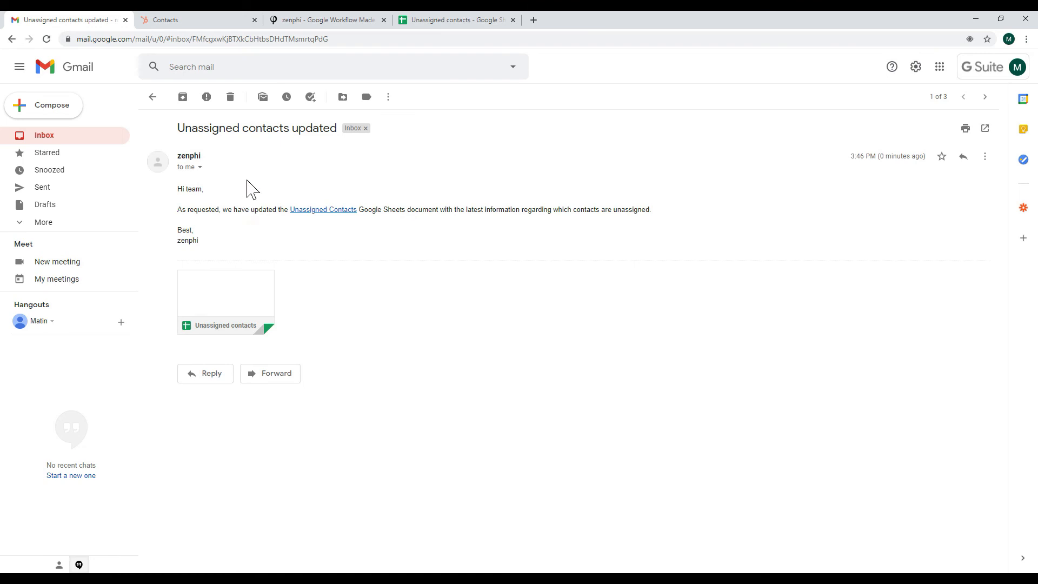